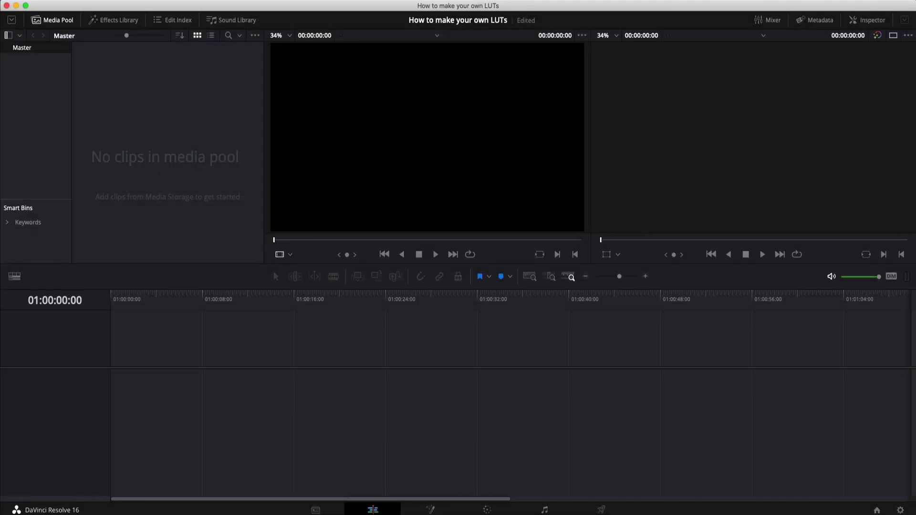
# Import 1J0A0047.MP4 from Desktop > How to make your own LUTs > Media into the media pool.
pyautogui.click(174, 130)
pyautogui.press('super+i')
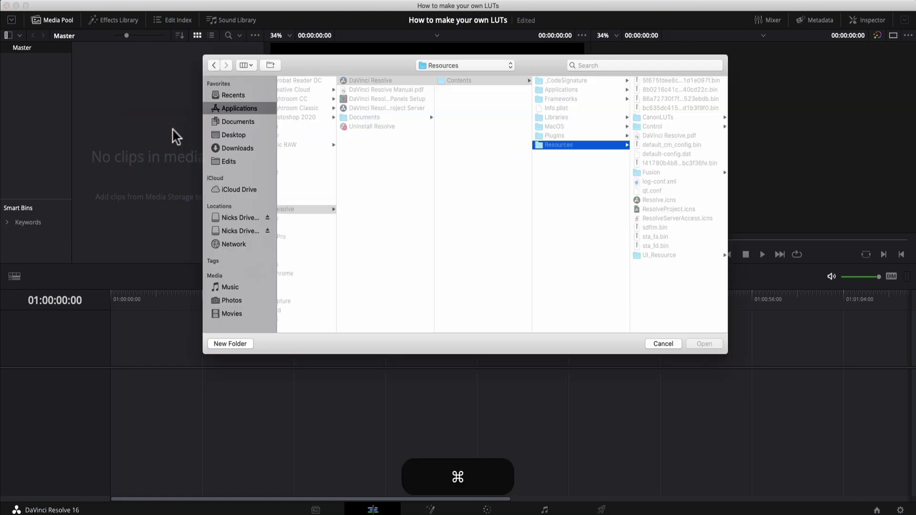
pyautogui.click(235, 136)
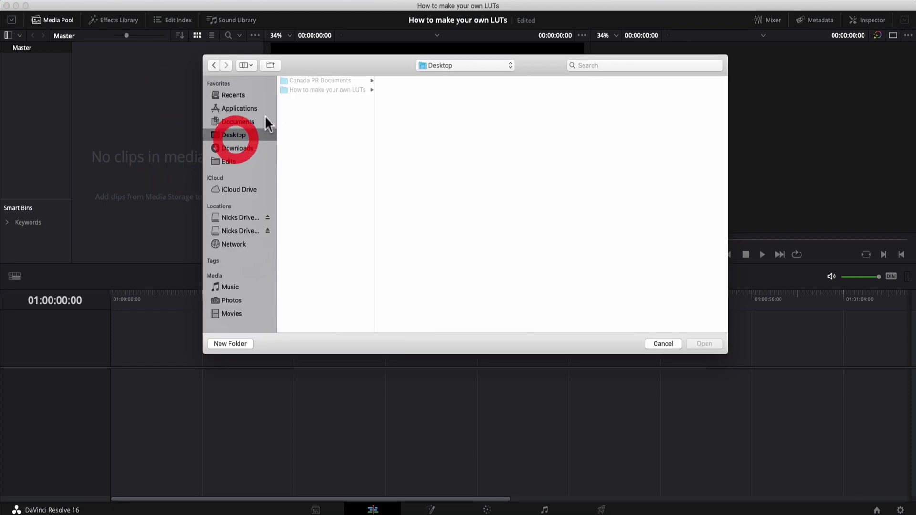
pyautogui.click(336, 90)
pyautogui.click(398, 80)
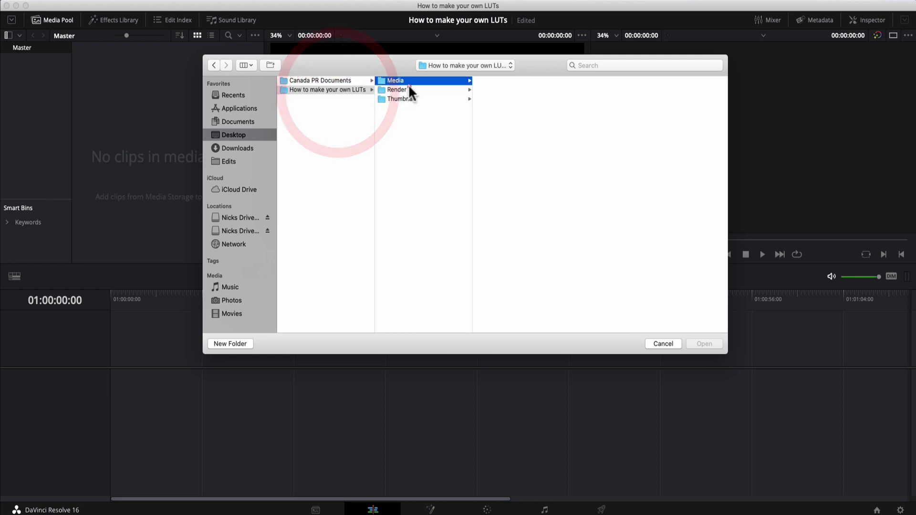
pyautogui.click(505, 81)
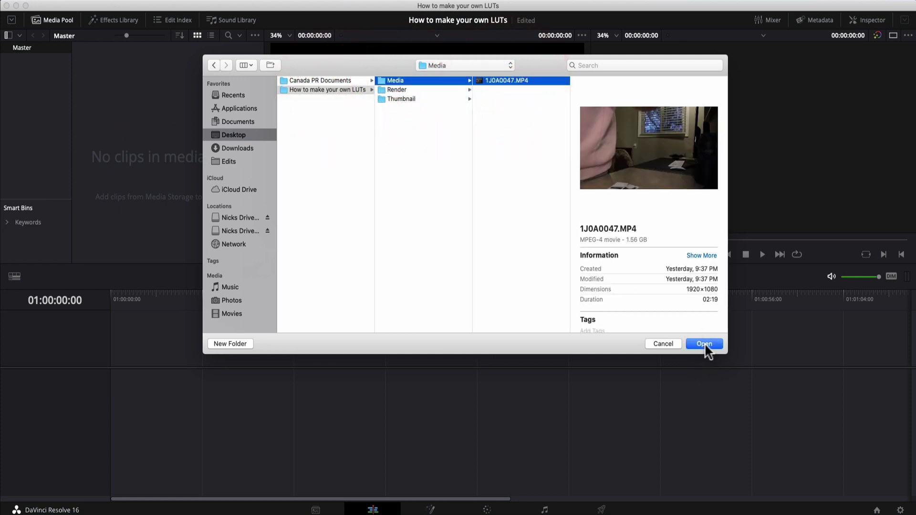
pyautogui.click(704, 344)
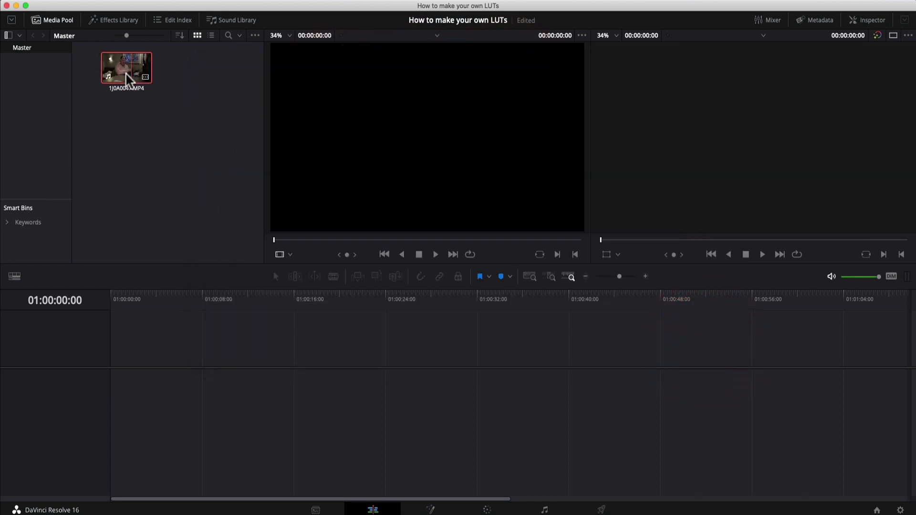
# Place the clip on a new Timeline 1, silence its audio, and ripple-trim its start to 01:00:11:20.
pyautogui.moveTo(122, 73); pyautogui.dragTo(113, 402)
pyautogui.moveTo(173, 423); pyautogui.dragTo(163, 466)
pyautogui.click(296, 306)
pyautogui.click(371, 305)
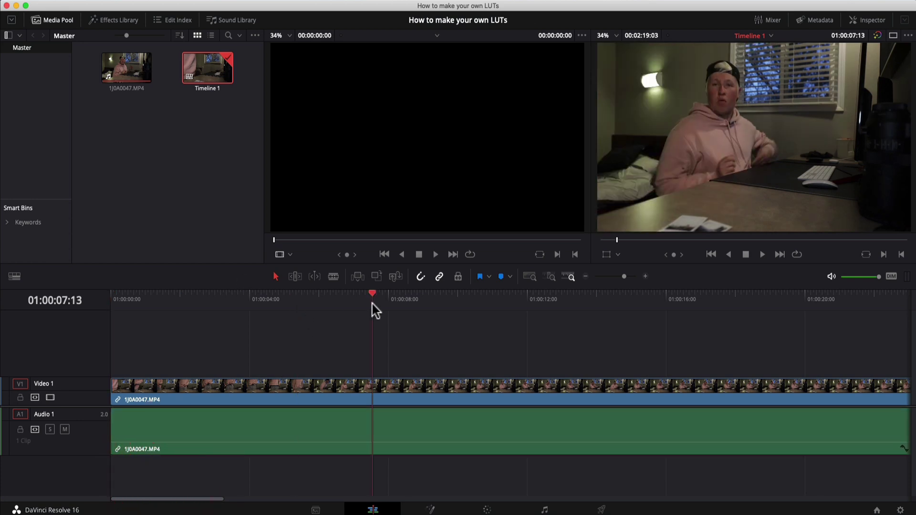
pyautogui.click(530, 303)
pyautogui.click(520, 303)
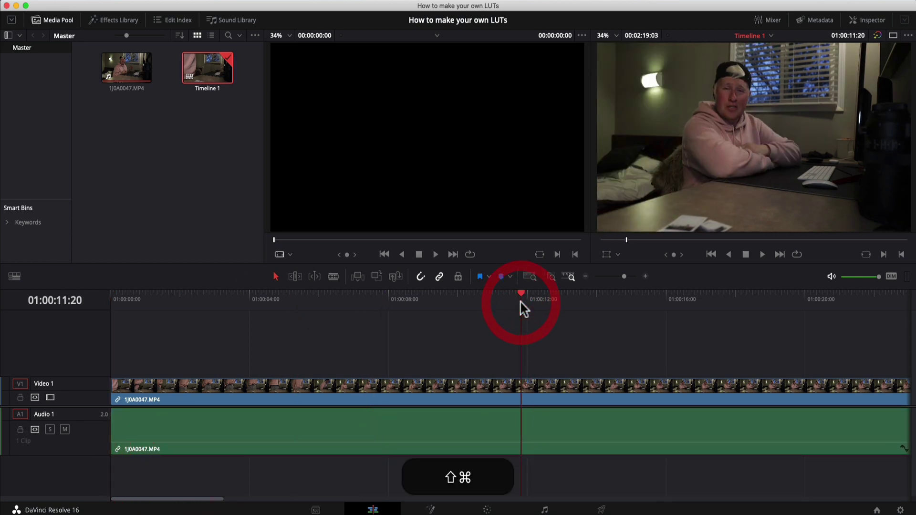
pyautogui.press('shift+super+bracketleft')
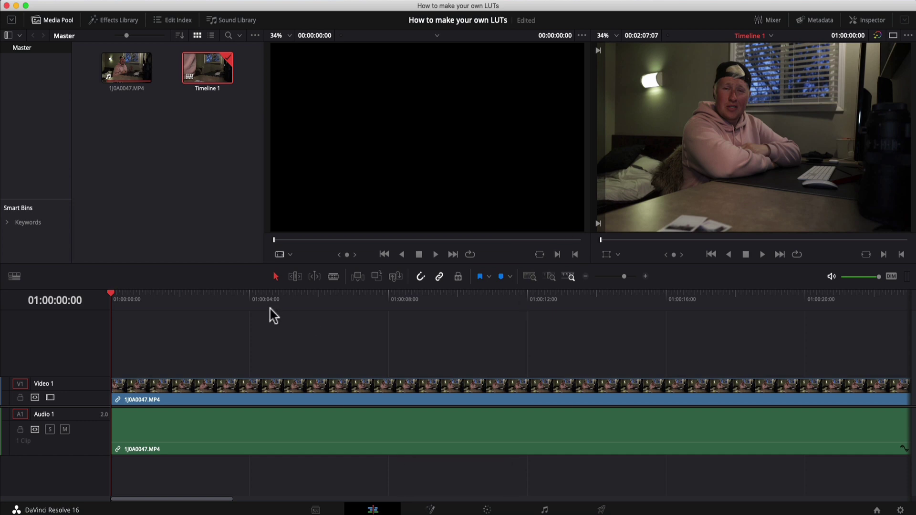
# Review the trimmed clip at several points, then return the playhead to the start.
pyautogui.click(260, 305)
pyautogui.click(464, 308)
pyautogui.click(452, 308)
pyautogui.click(254, 299)
pyautogui.click(496, 299)
pyautogui.click(474, 299)
pyautogui.press('Home')
pyautogui.click(66, 307)
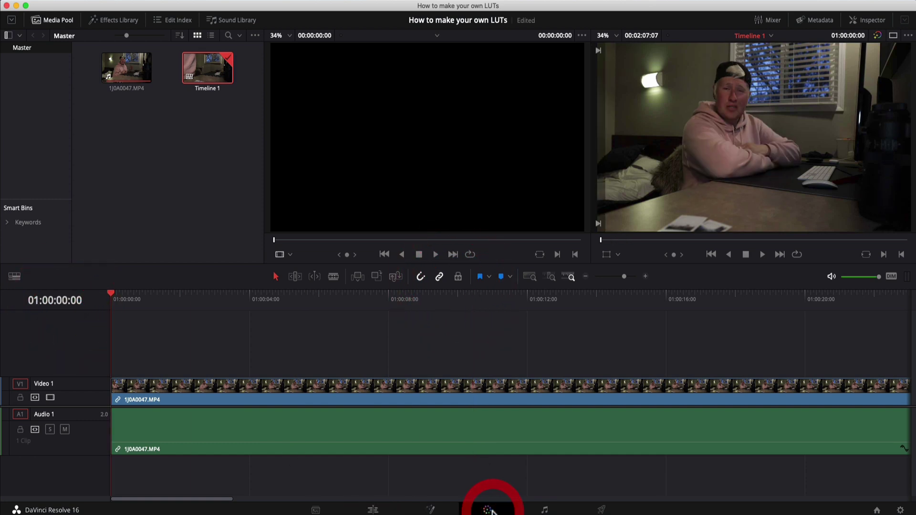
# On the Color page, lower the clip's saturation slightly in Color Wheels.
pyautogui.click(488, 509)
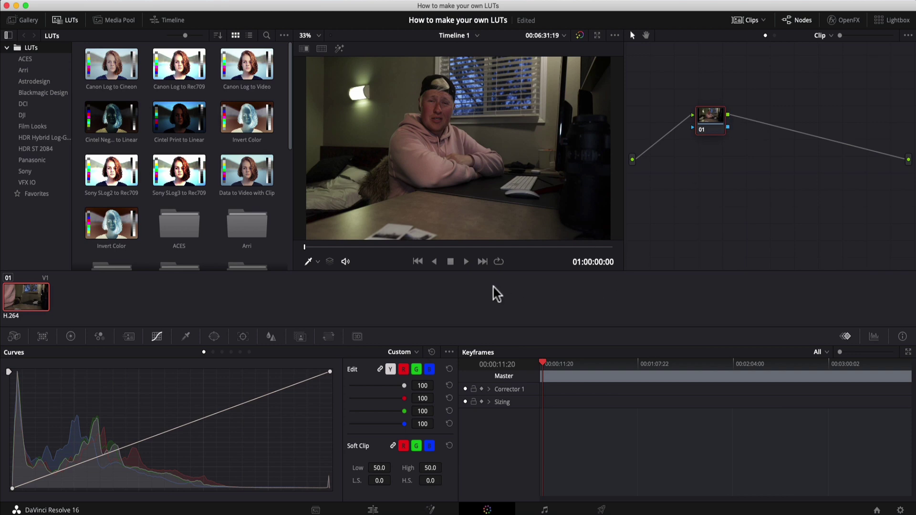
pyautogui.click(71, 338)
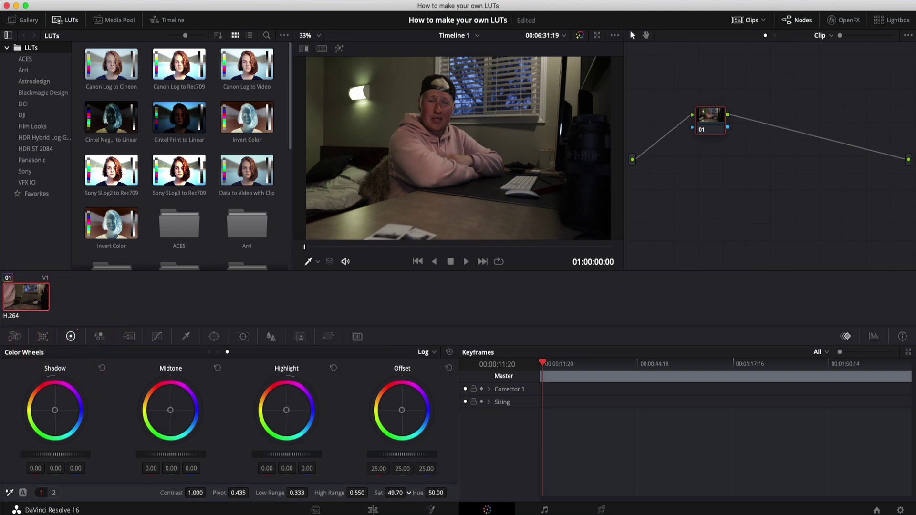
pyautogui.moveTo(397, 493); pyautogui.dragTo(399, 494)
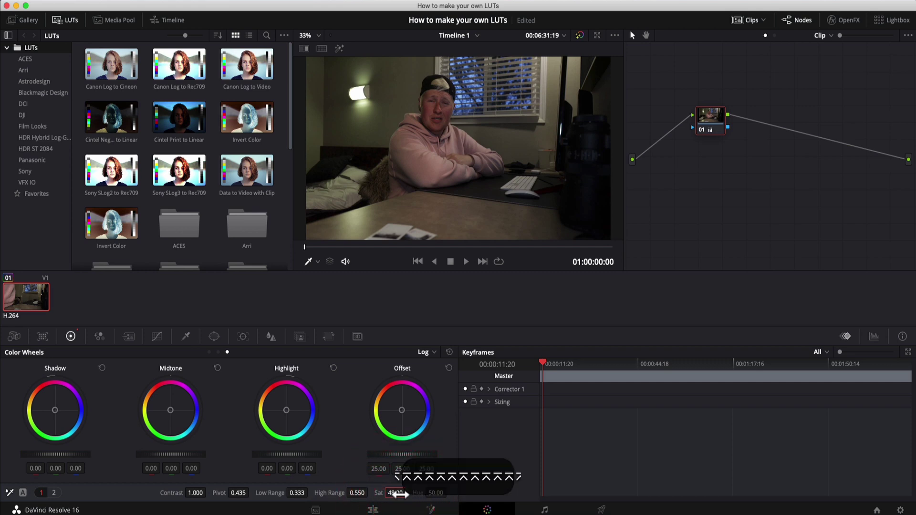
# Lift the curve's black point and add low, high and mid control points to reshape it.
pyautogui.click(157, 336)
pyautogui.moveTo(12, 488); pyautogui.dragTo(11, 483)
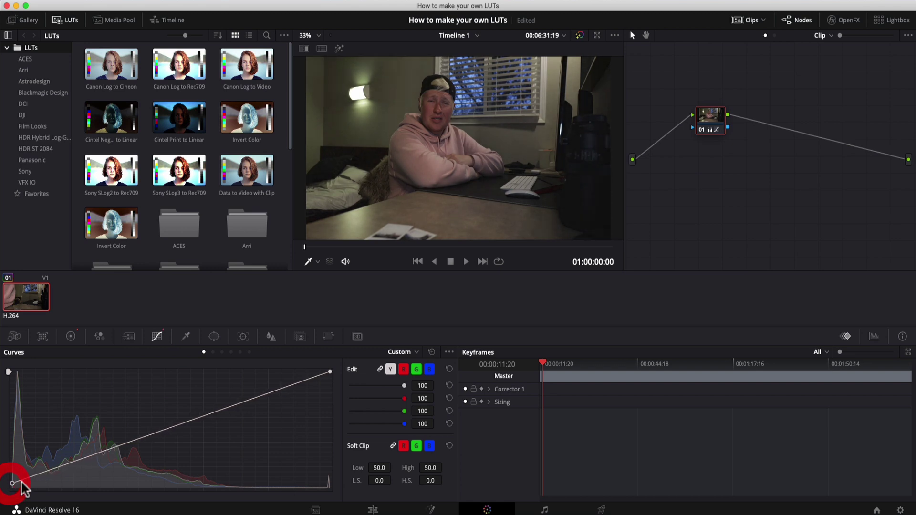
pyautogui.click(71, 464)
pyautogui.click(71, 465)
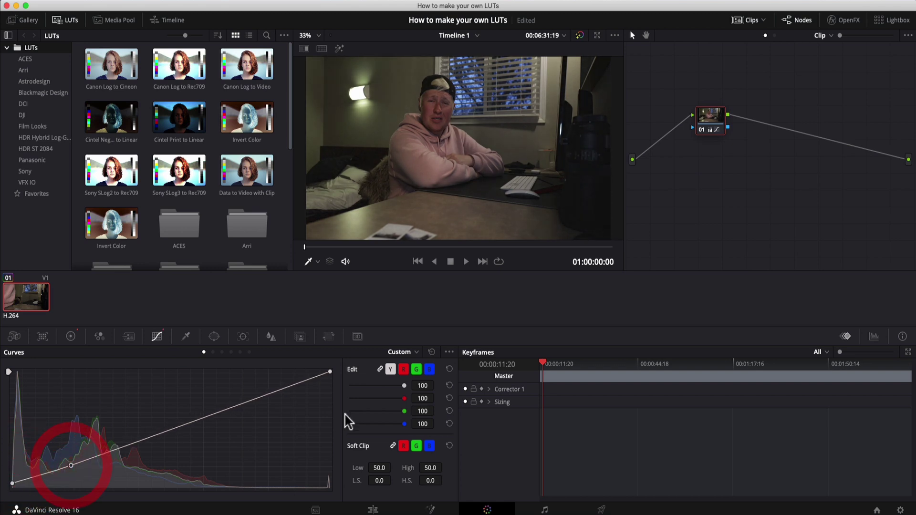
pyautogui.click(256, 395)
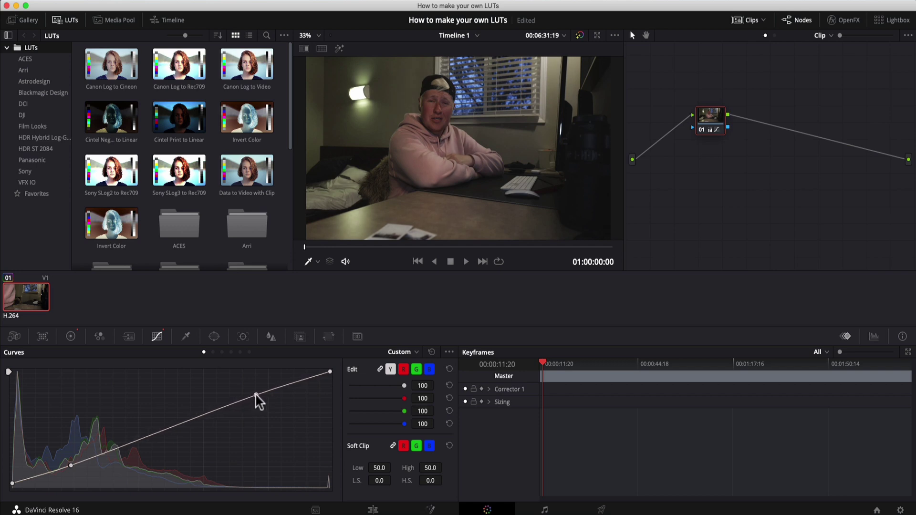
pyautogui.click(179, 425)
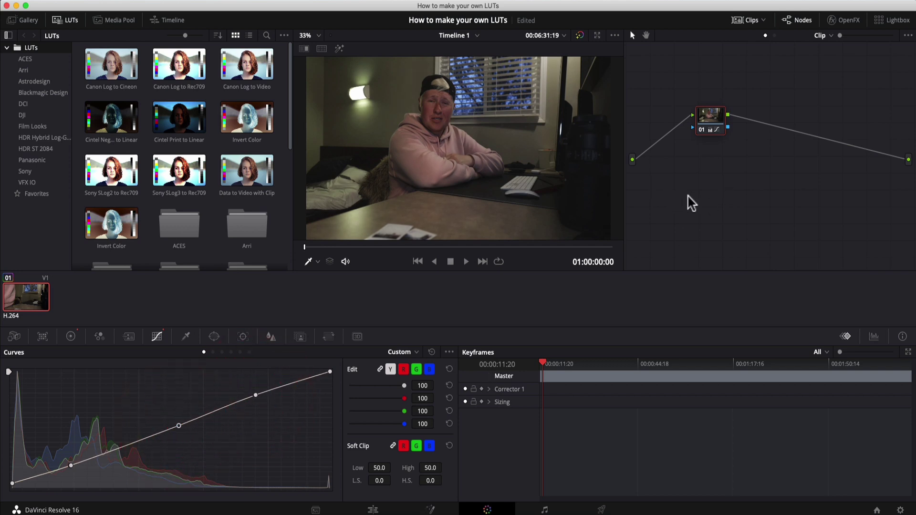
# Add node 02, nudge its Shadow and Midtone wheels slightly, then add serial node 03.
pyautogui.hotkey('alt', 's')
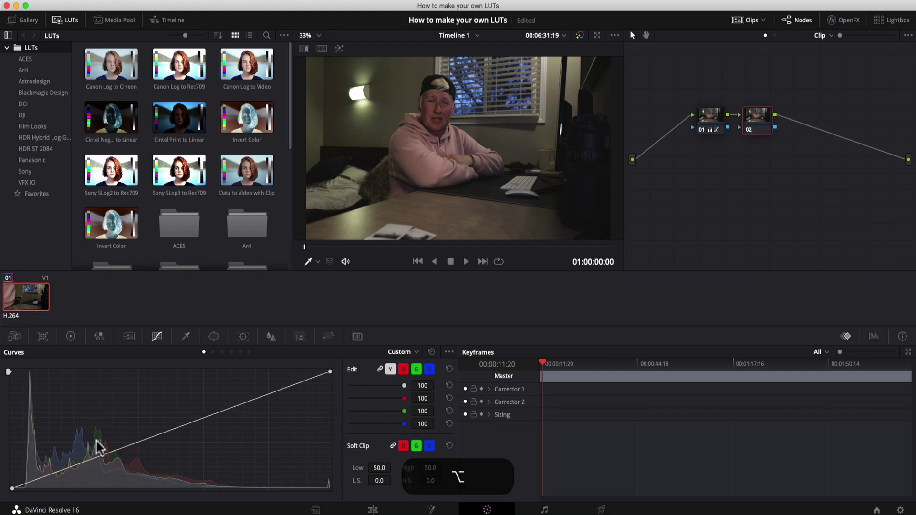
pyautogui.click(70, 336)
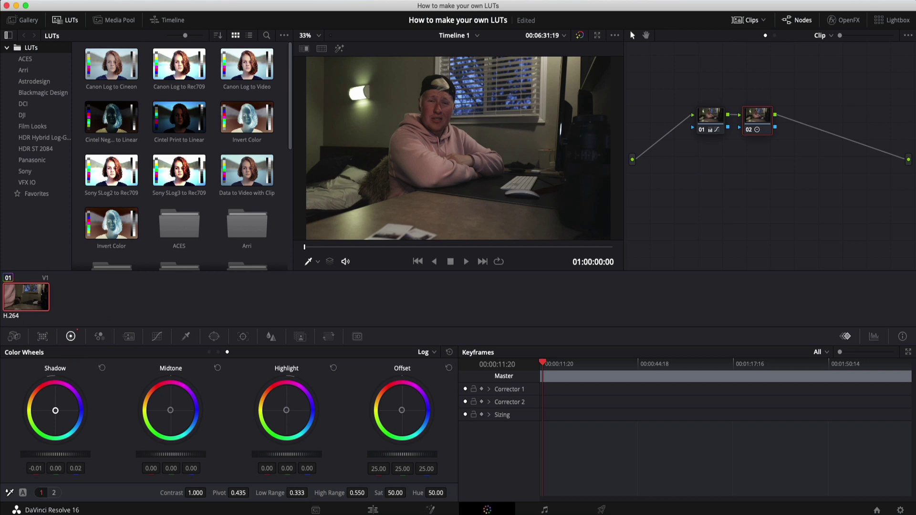
pyautogui.click(56, 413)
pyautogui.click(170, 413)
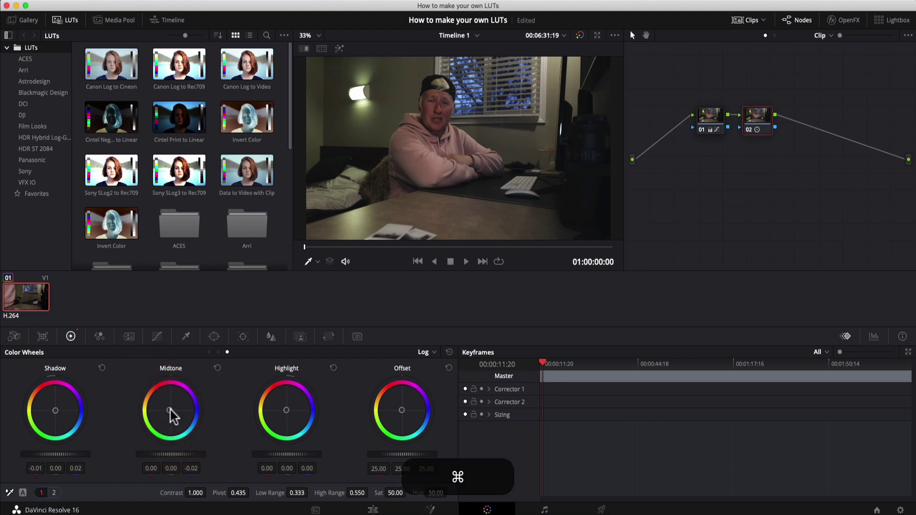
pyautogui.click(57, 412)
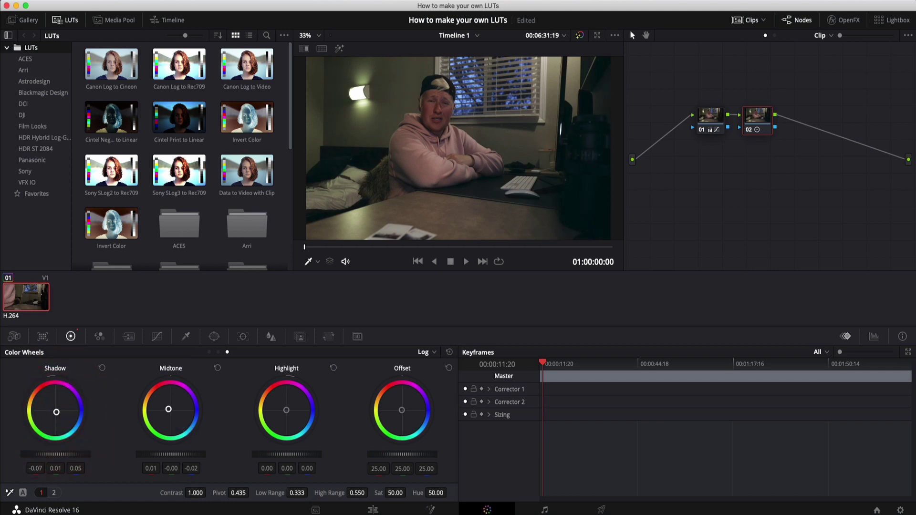
pyautogui.click(170, 410)
pyautogui.hotkey('alt', 's')
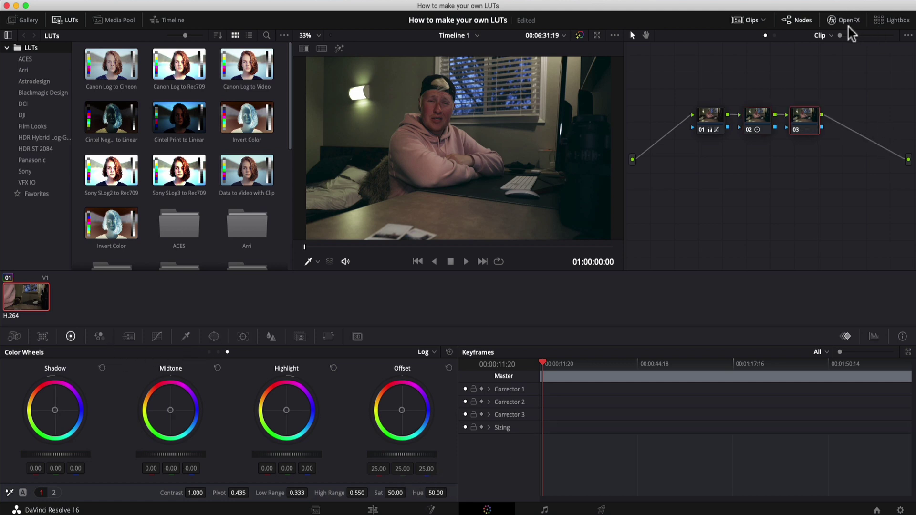
# Drag the Vignette OpenFX effect found by searching 'vignet' onto node 03 and widen its Size to about 0.919.
pyautogui.click(845, 20)
pyautogui.click(890, 36)
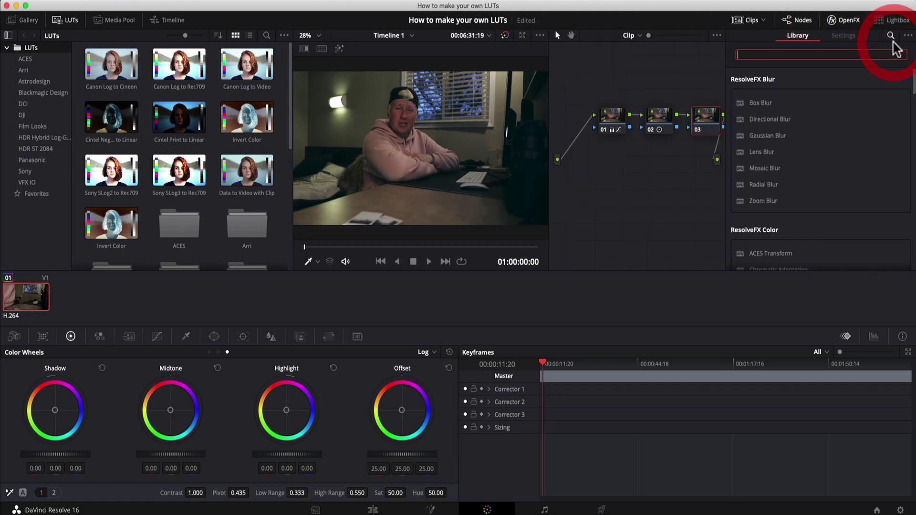
pyautogui.write('vignet')
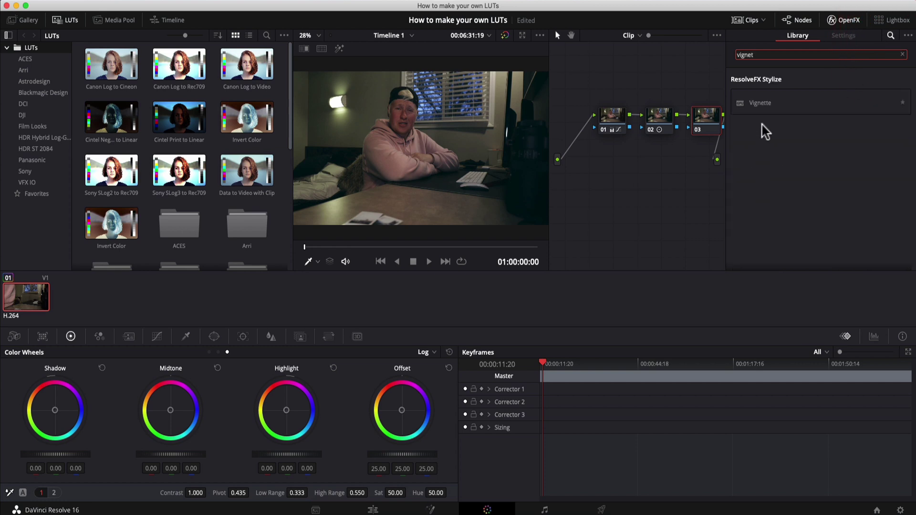
pyautogui.moveTo(760, 102); pyautogui.dragTo(709, 134)
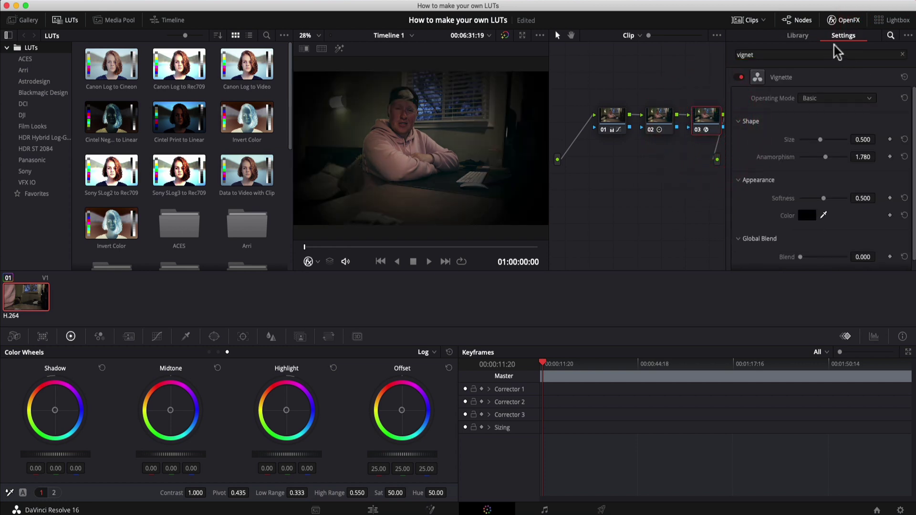
pyautogui.moveTo(820, 139); pyautogui.dragTo(840, 141)
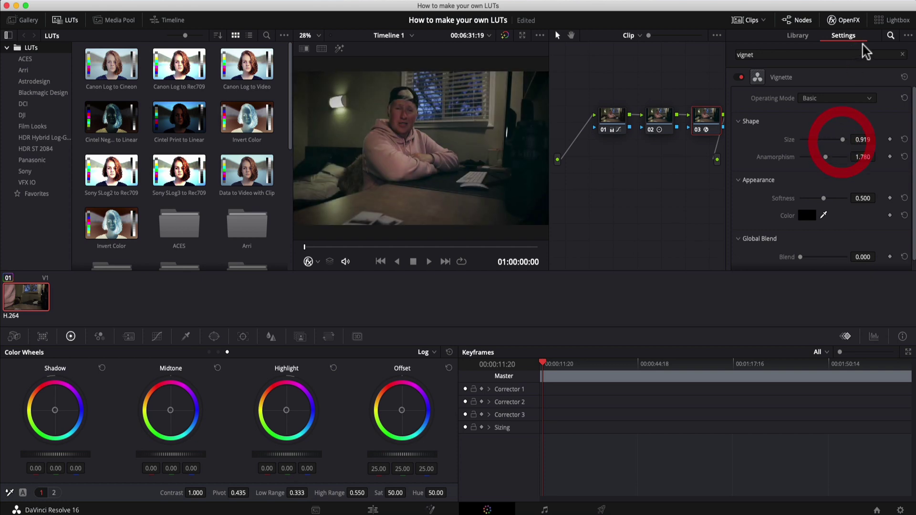
pyautogui.click(842, 20)
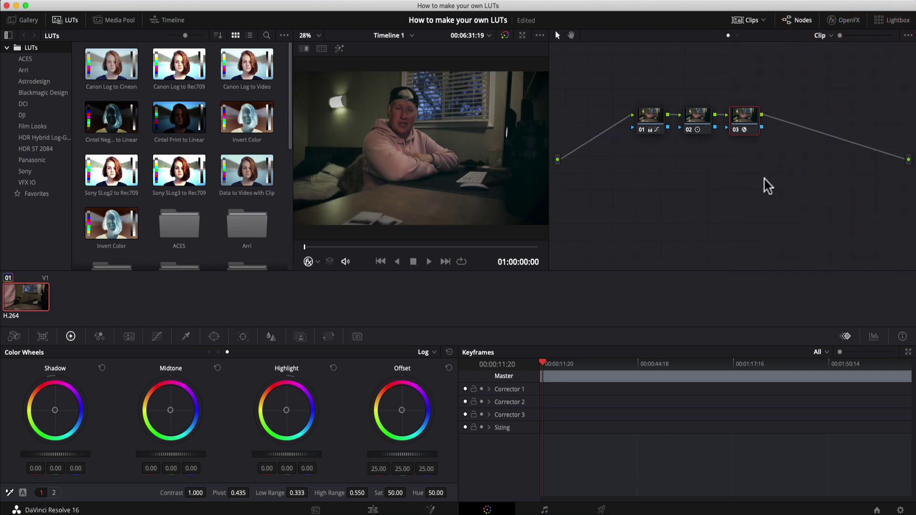
# Add serial node 04 and raise its Primaries gain to 1.38.
pyautogui.hotkey('alt', 's')
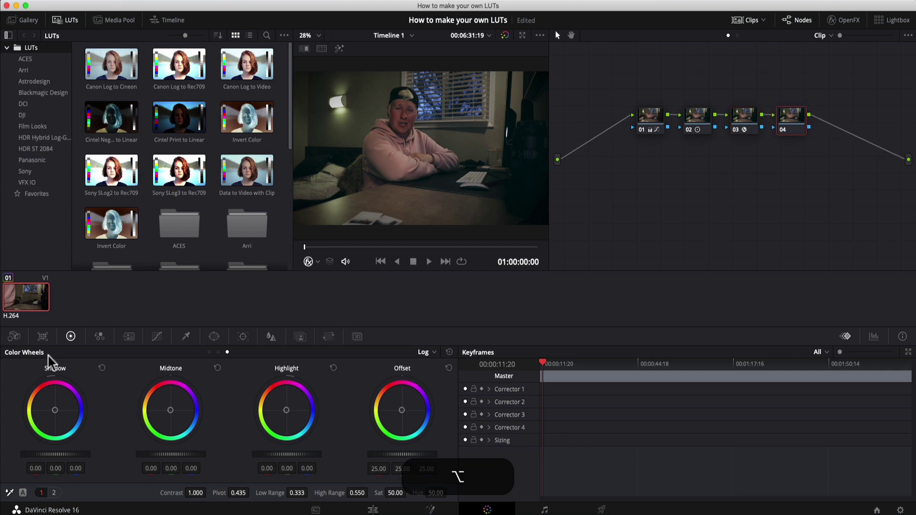
pyautogui.click(209, 352)
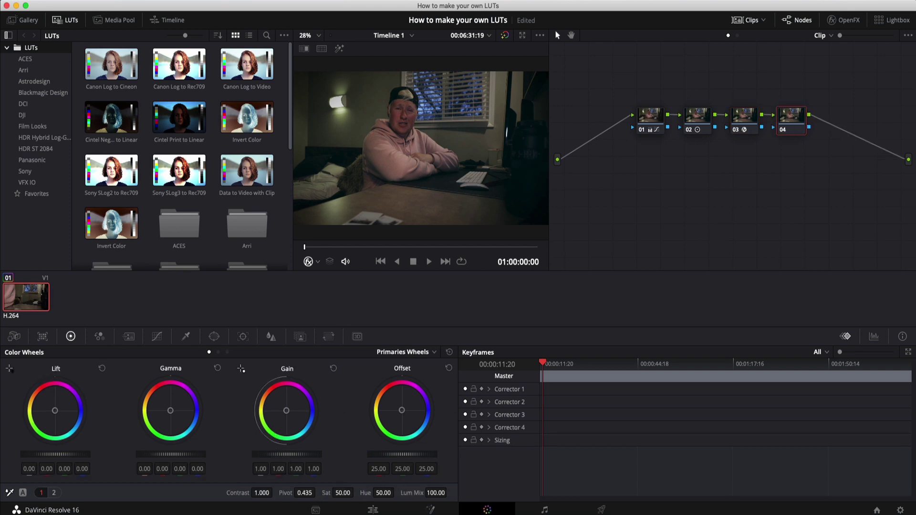
pyautogui.moveTo(286, 454); pyautogui.dragTo(312, 457)
# Select the grade nodes and toggle the grade off and on with Cmd+D to compare.
pyautogui.moveTo(871, 78); pyautogui.dragTo(554, 152)
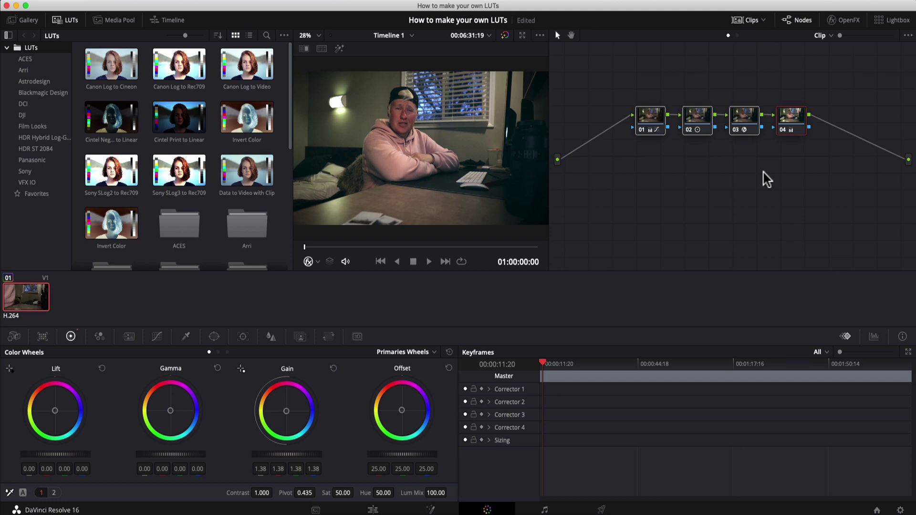
pyautogui.press('super+d')
pyautogui.press('super+d')
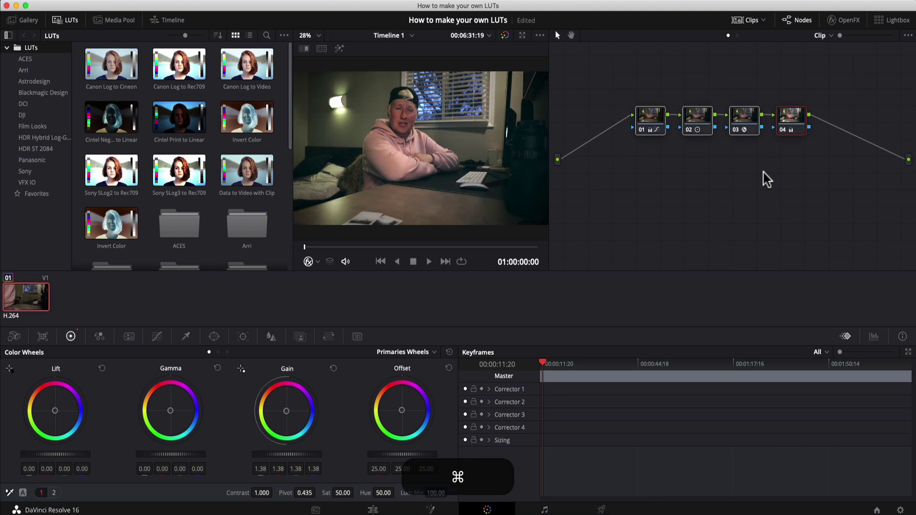
pyautogui.press('super+d')
pyautogui.press('super+d')
pyautogui.press('super+d')
pyautogui.press('super+d')
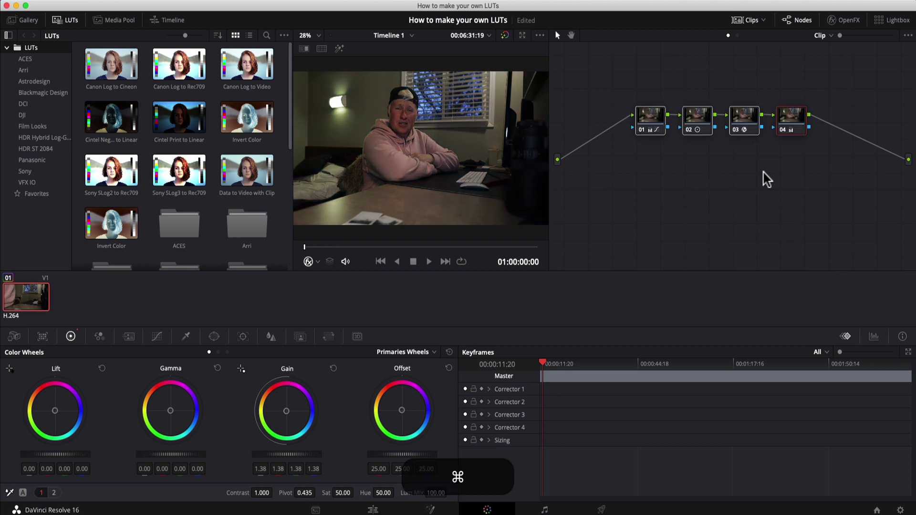
pyautogui.press('super+d')
pyautogui.press('super+d')
pyautogui.click(764, 179)
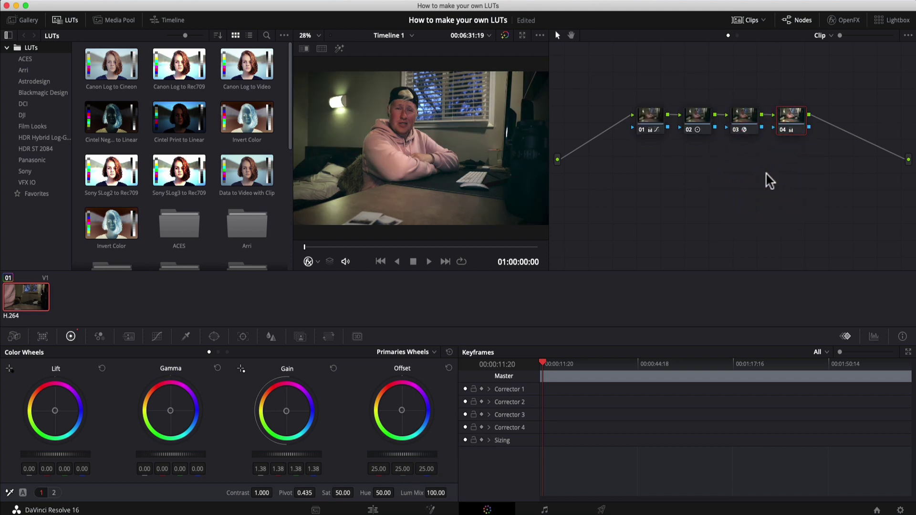
pyautogui.click(774, 180)
# Restore the clip thumbnail strip and bring up the clip's Generate 3D LUT context menu.
pyautogui.click(763, 20)
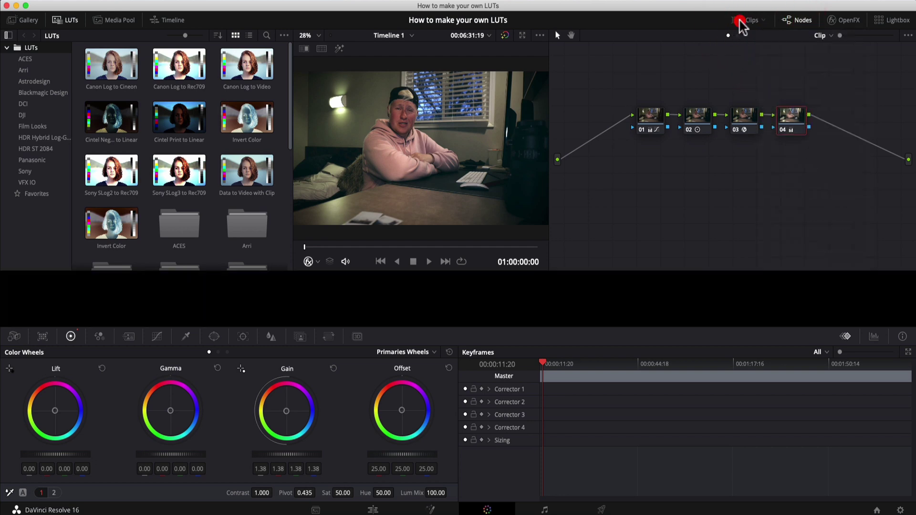
pyautogui.click(739, 22)
pyautogui.click(740, 22)
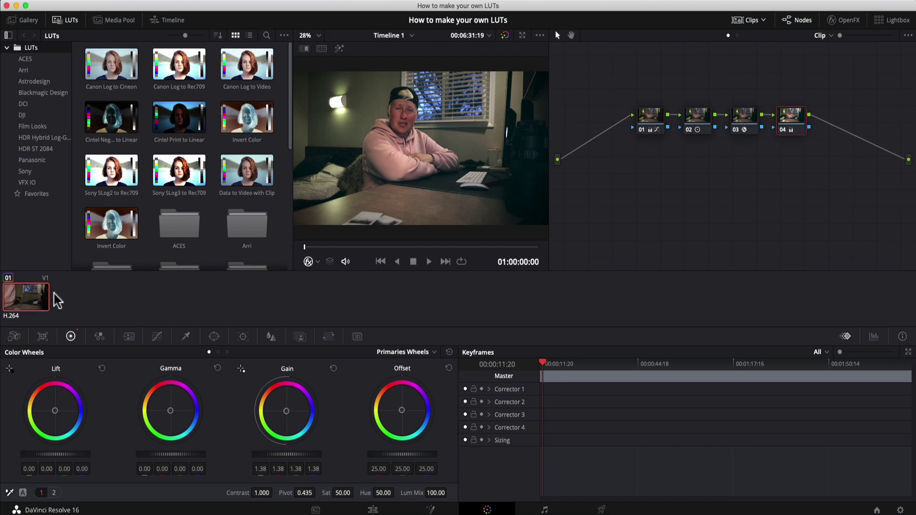
pyautogui.rightClick(21, 305)
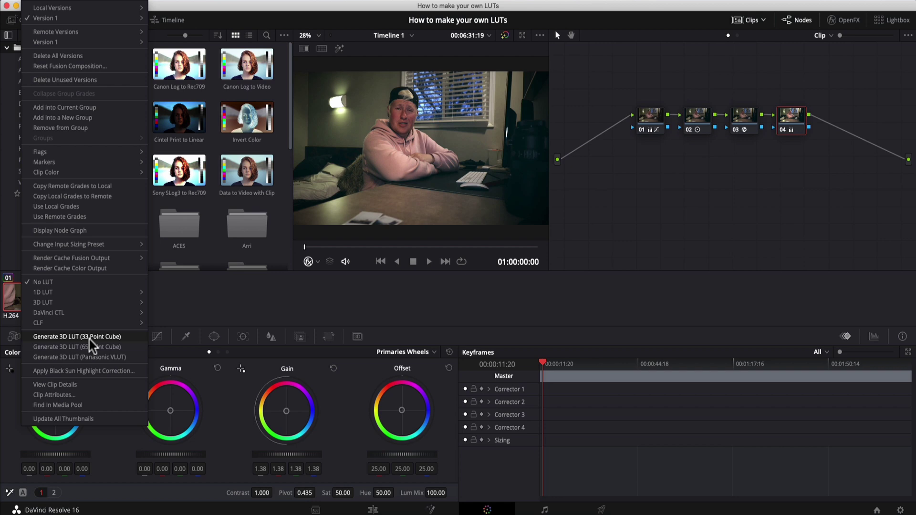
# Generate a 33 Point Cube 3D LUT and save it as OfficeLUT.
pyautogui.click(89, 336)
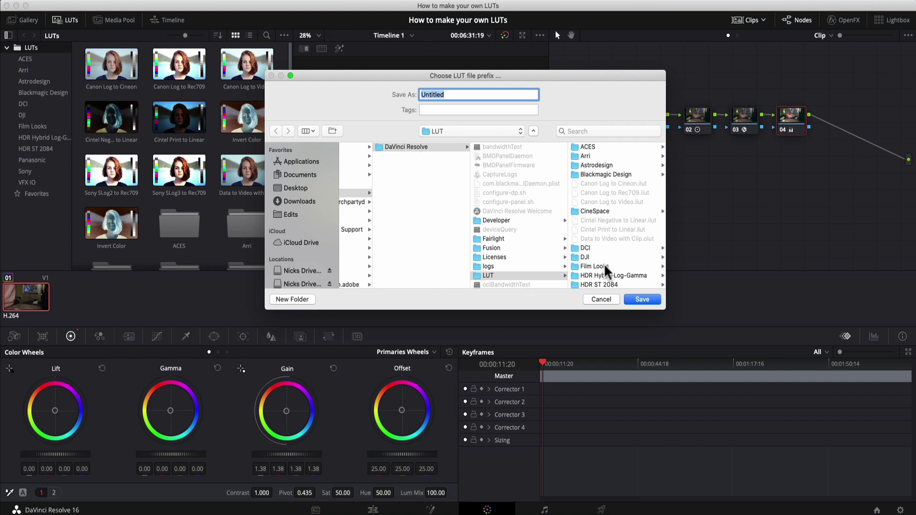
pyautogui.scroll(-3, 605, 267)
pyautogui.scroll(-2, 604, 267)
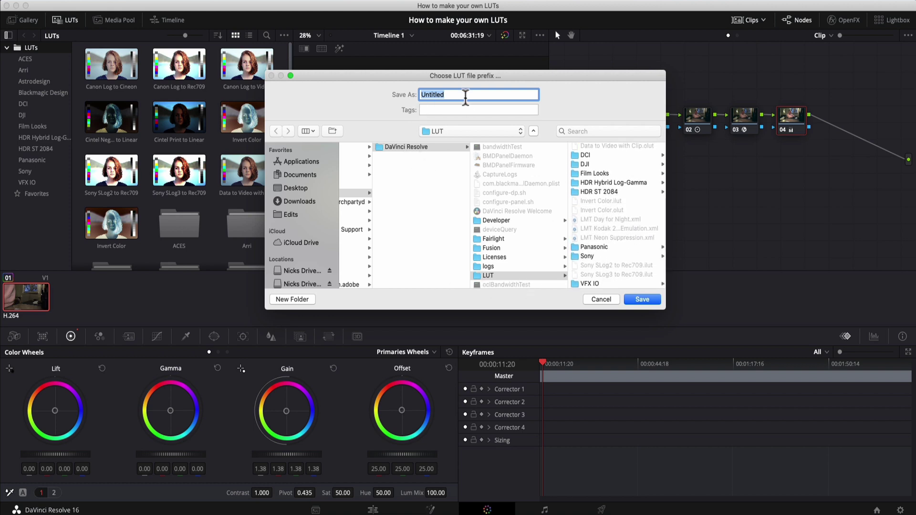
pyautogui.press('shift')
pyautogui.write('Lut')
pyautogui.press('BackSpace')
pyautogui.press('BackSpace')
pyautogui.press('BackSpace')
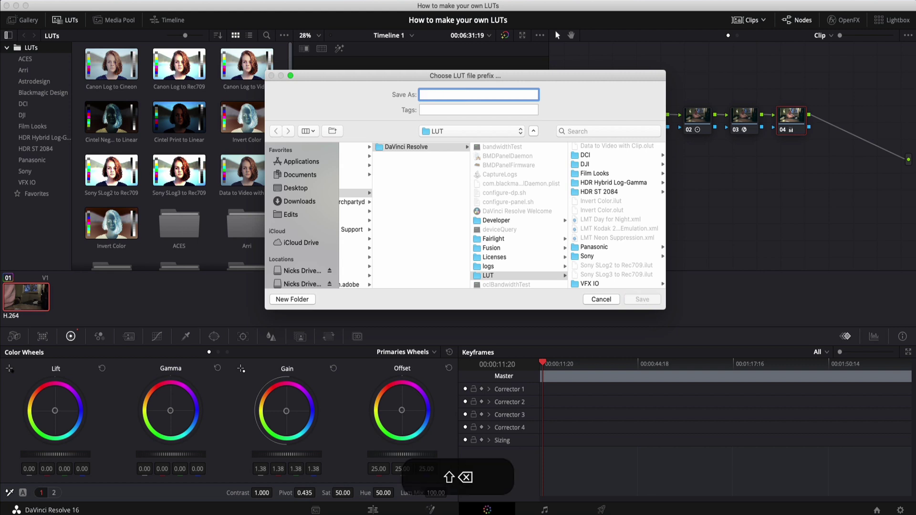
pyautogui.write('OfficeLUT')
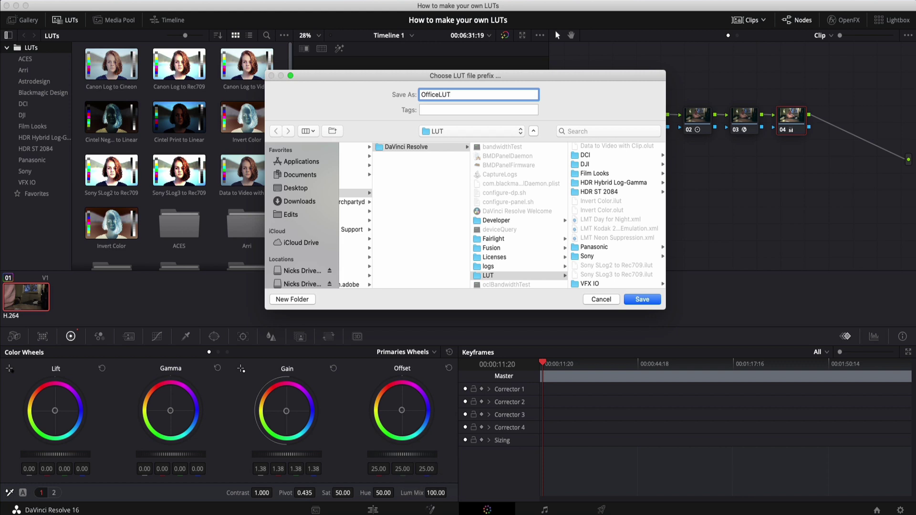
pyautogui.press('Return')
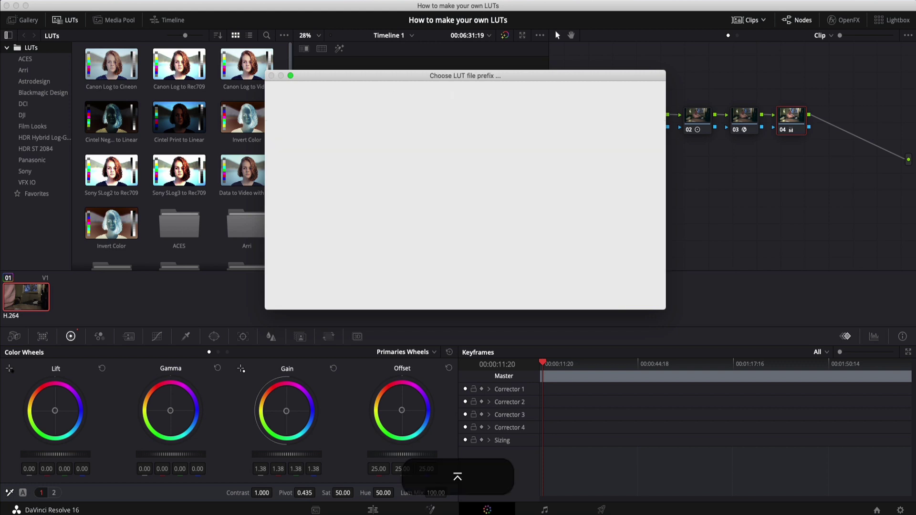
# Browse the top-level LUT list to confirm OfficeLUT is there.
pyautogui.click(45, 236)
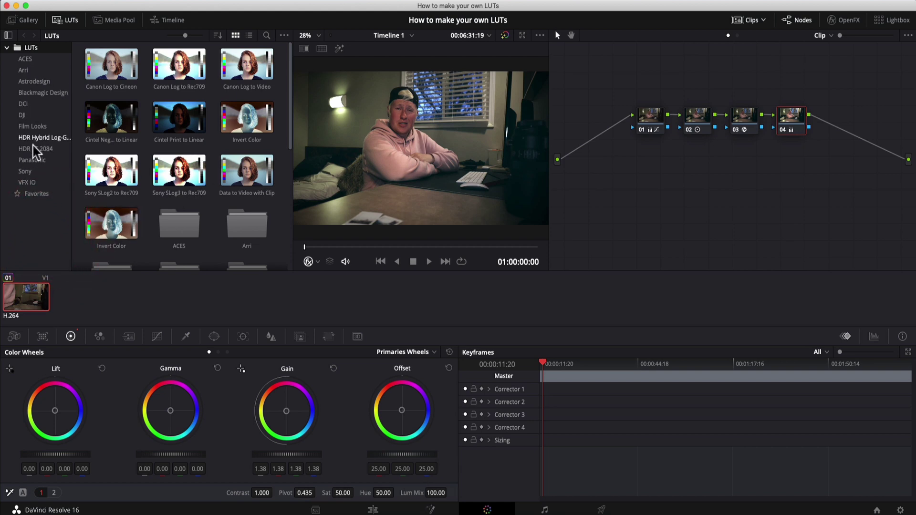
pyautogui.scroll(-5, 157, 178)
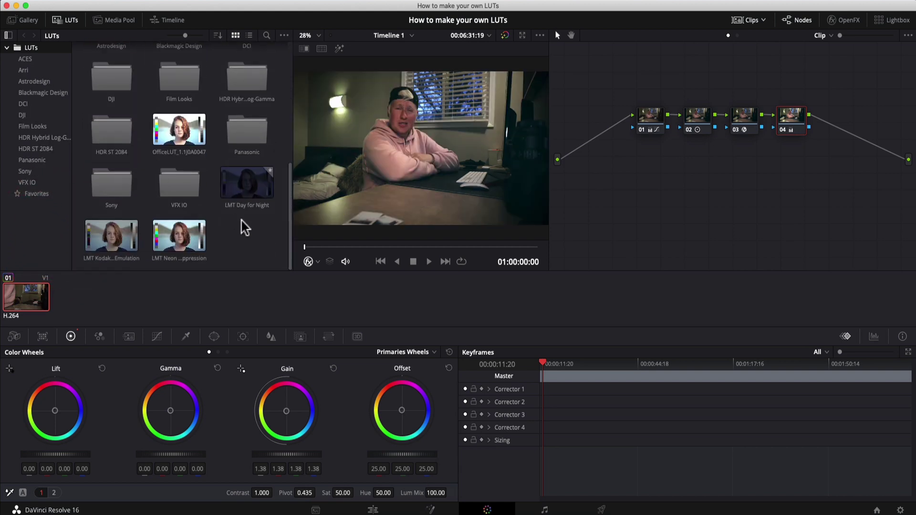
pyautogui.scroll(5, 245, 229)
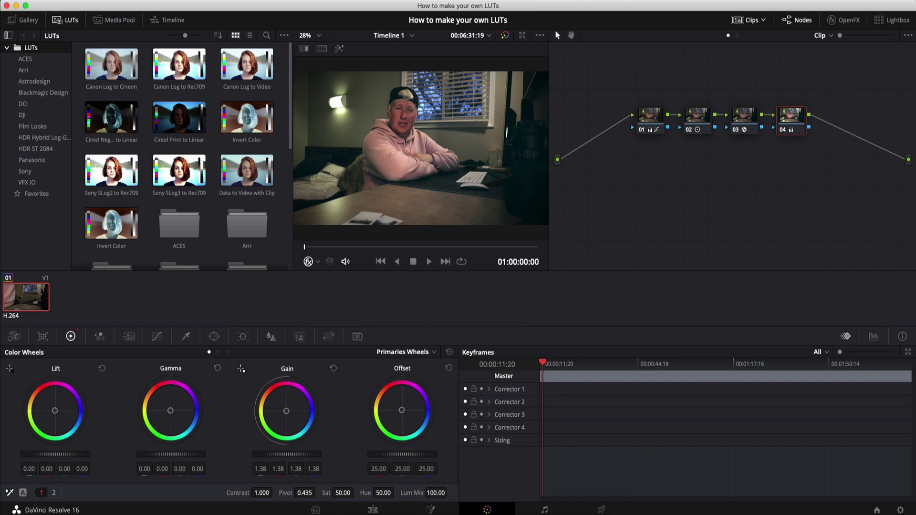
# On the Edit page, move the playhead to 01:00:08:03.
pyautogui.click(8, 7)
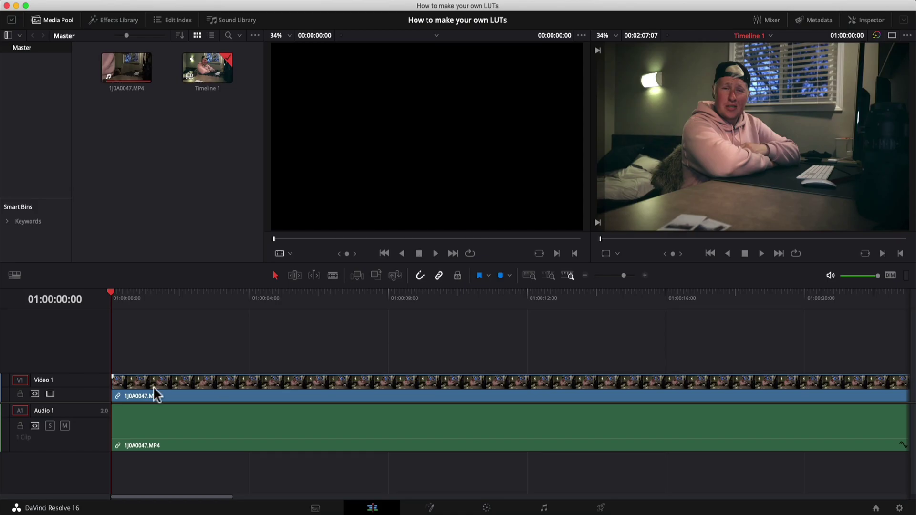
pyautogui.moveTo(170, 308); pyautogui.dragTo(496, 315)
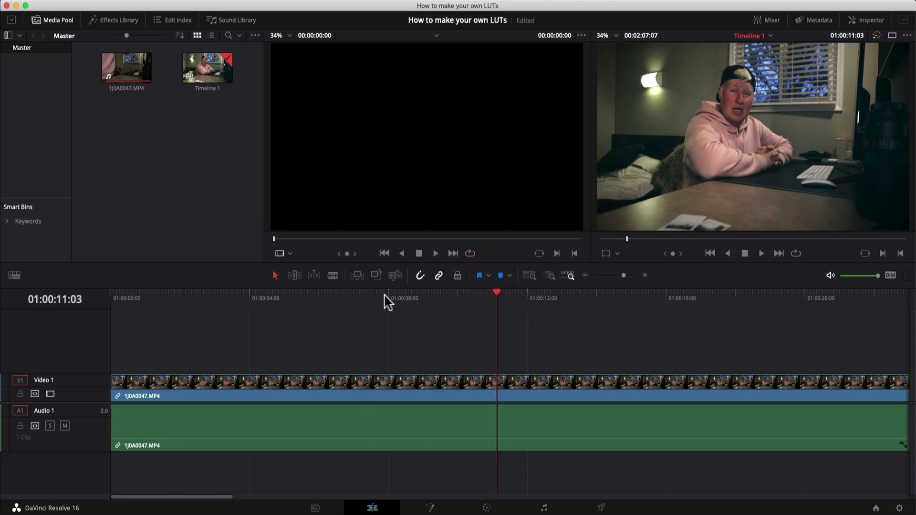
pyautogui.moveTo(388, 303); pyautogui.dragTo(392, 329)
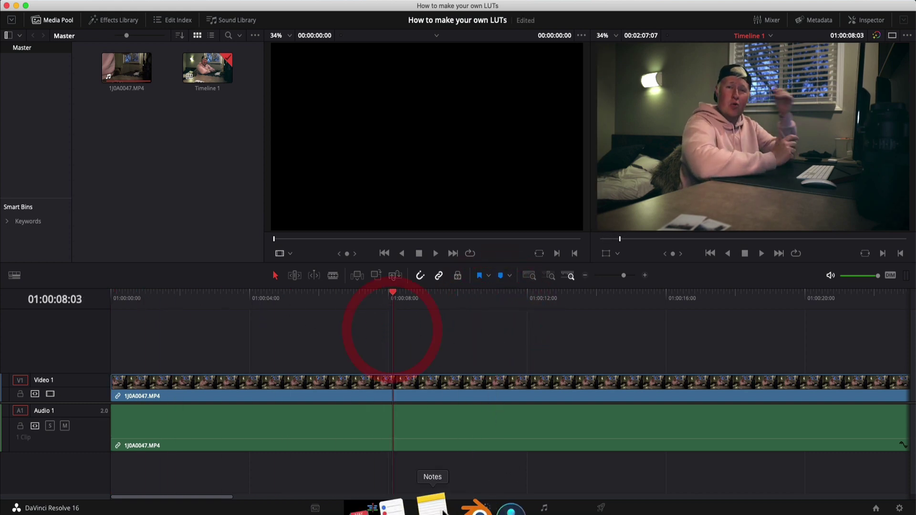
# On the Color page, select and delete all four grading nodes.
pyautogui.click(485, 506)
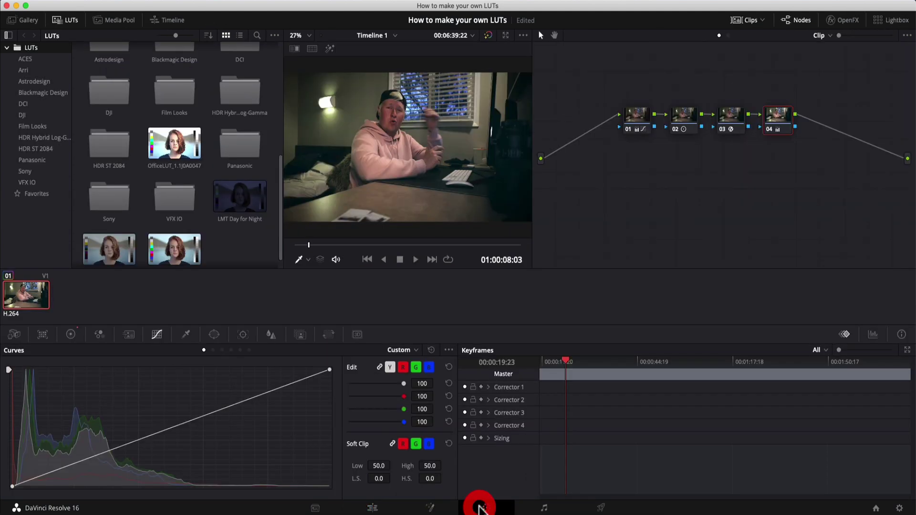
pyautogui.moveTo(806, 93); pyautogui.dragTo(569, 159)
pyautogui.press('BackSpace')
pyautogui.press('BackSpace')
pyautogui.press('BackSpace')
pyautogui.press('BackSpace')
pyautogui.press('BackSpace')
pyautogui.press('BackSpace')
pyautogui.press('BackSpace')
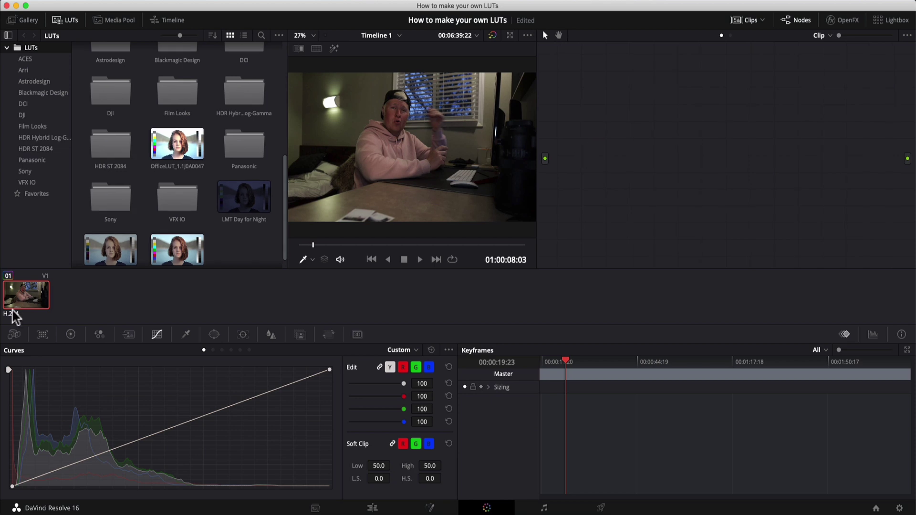
# Add a fresh serial node 01 via Color > Nodes > Add Serial Node.
pyautogui.click(774, 142)
pyautogui.click(184, 5)
pyautogui.moveTo(207, 10)
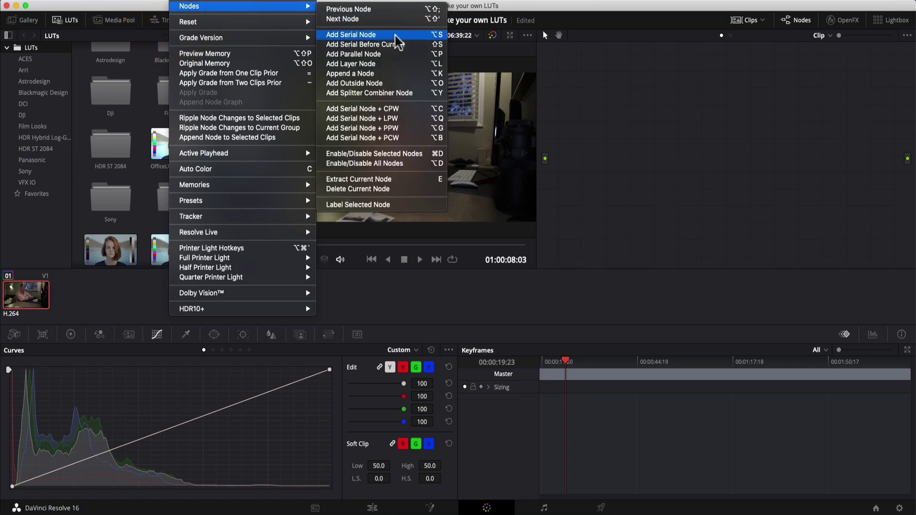
pyautogui.click(397, 35)
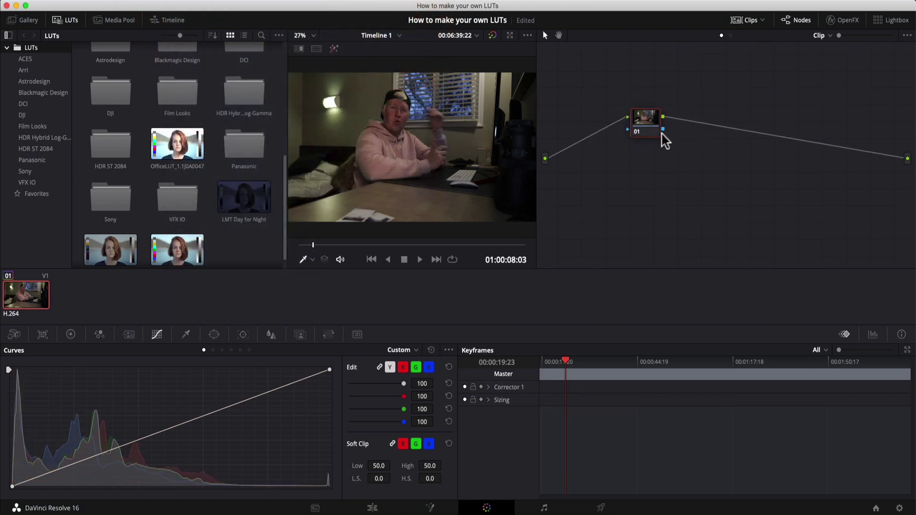
# Refresh the LUT browser and drop the OfficeLUT_1.1J0A0047 LUT onto node 01.
pyautogui.click(688, 201)
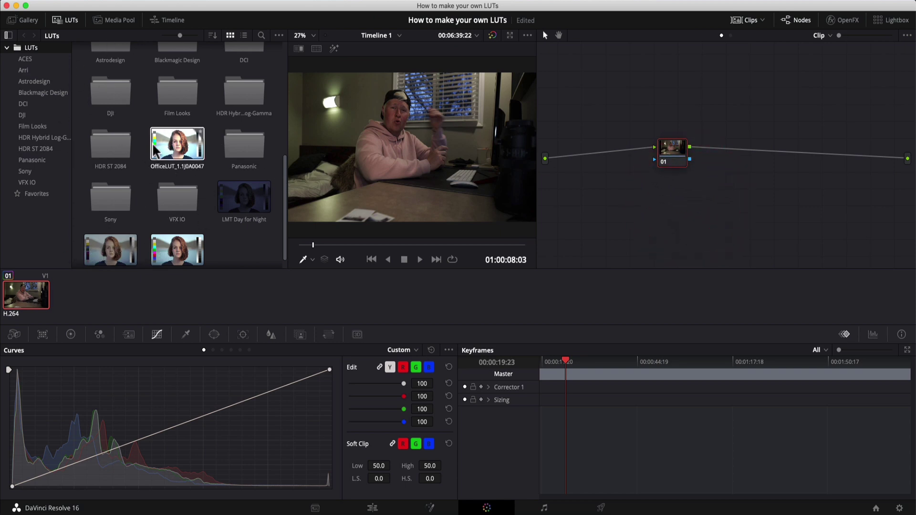
pyautogui.click(68, 26)
pyautogui.click(70, 26)
pyautogui.click(71, 26)
pyautogui.click(71, 26)
pyautogui.click(71, 27)
pyautogui.click(70, 27)
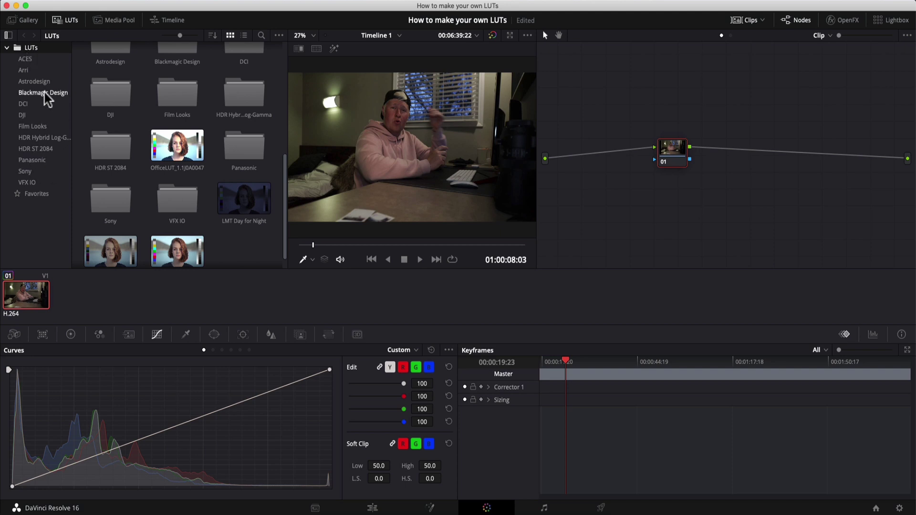
pyautogui.scroll(-5, 159, 139)
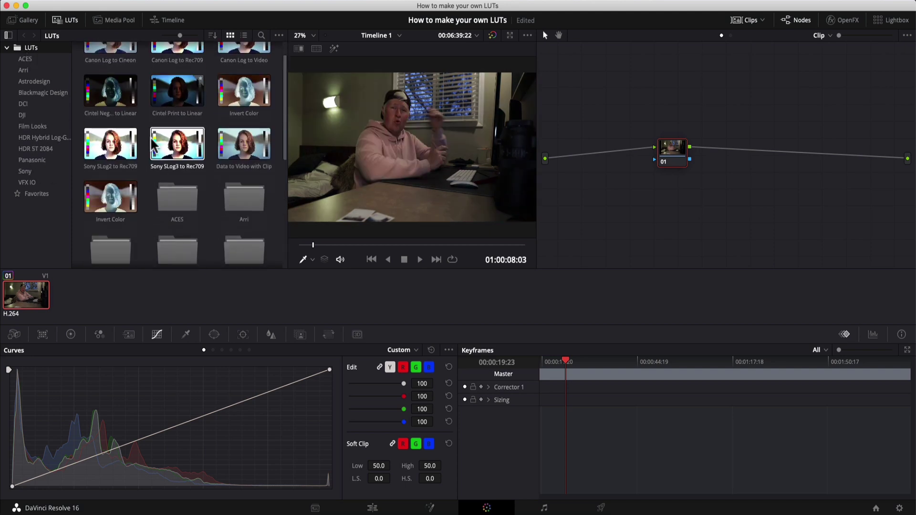
pyautogui.scroll(4, 151, 143)
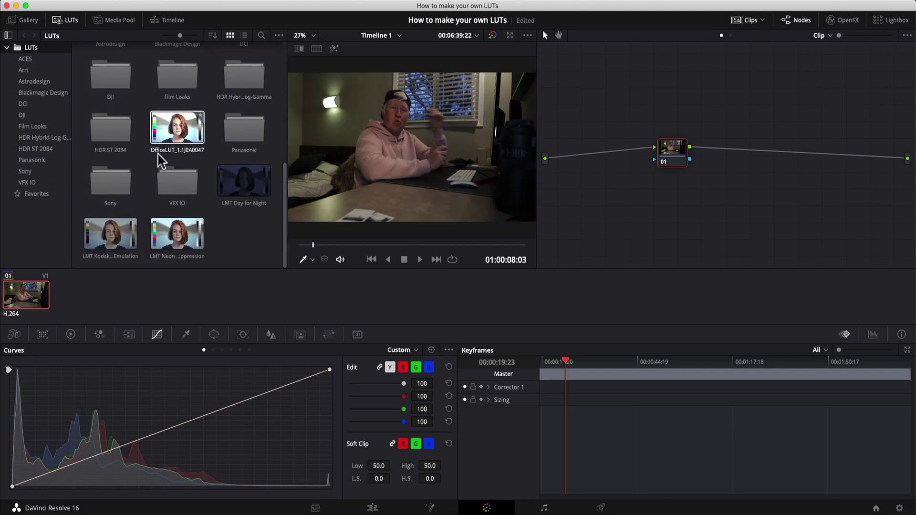
pyautogui.moveTo(171, 136); pyautogui.dragTo(678, 168)
pyautogui.click(738, 205)
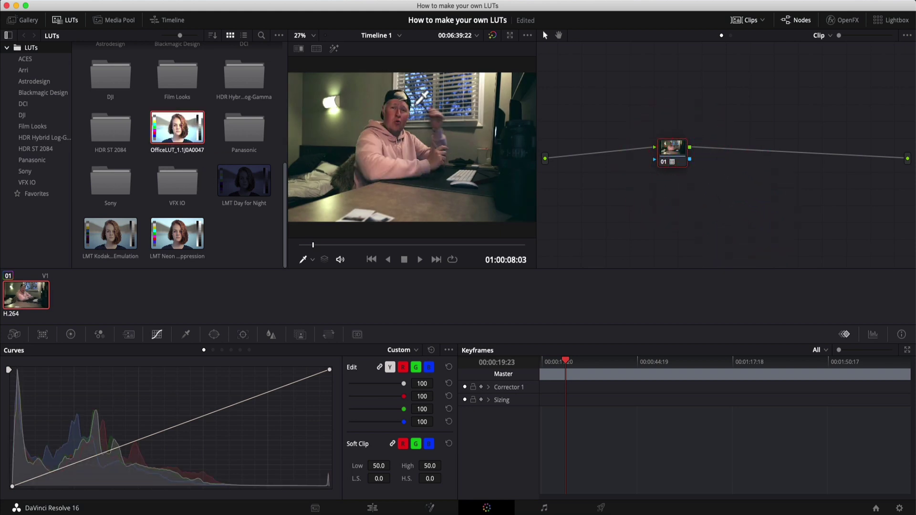
# Undo the dropped-on LUT and assign OfficeLUT_1.1J0A0047 as node 01's 3D LUT.
pyautogui.press('super')
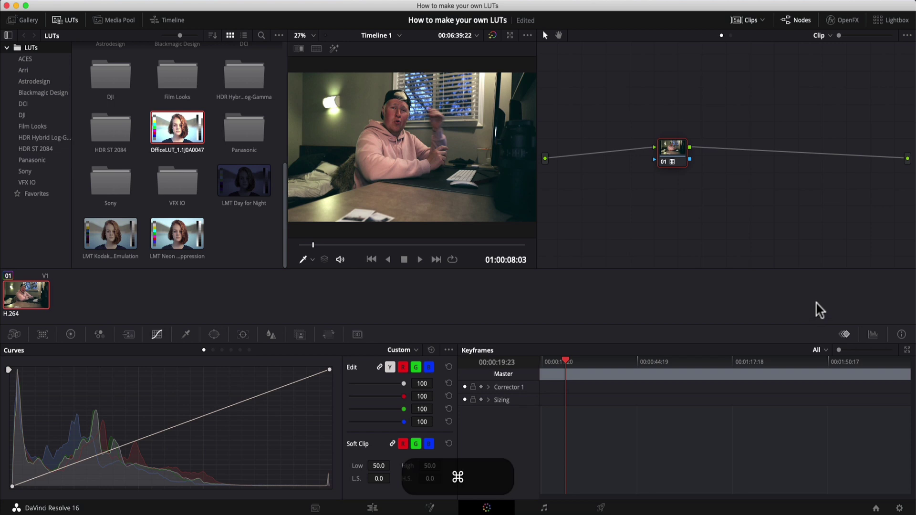
pyautogui.press('super+z')
pyautogui.rightClick(646, 130)
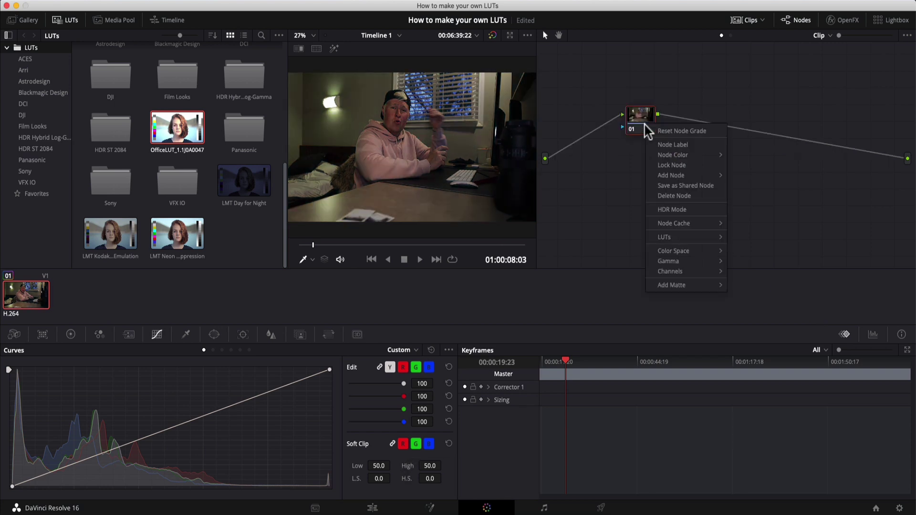
pyautogui.moveTo(660, 241)
pyautogui.moveTo(771, 273)
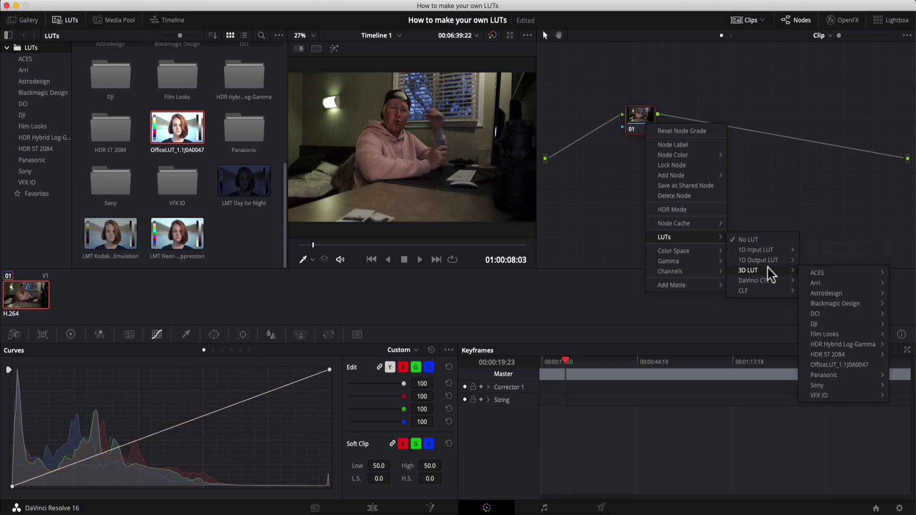
pyautogui.click(877, 366)
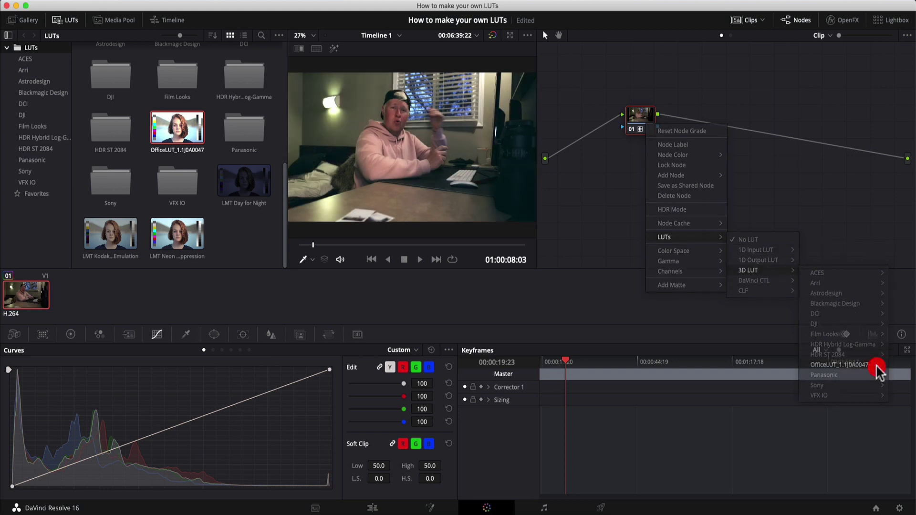
pyautogui.click(582, 198)
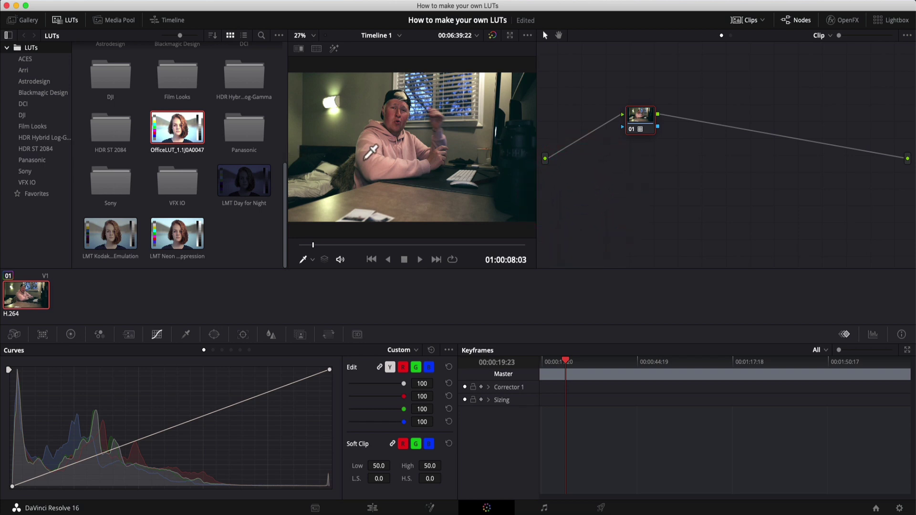